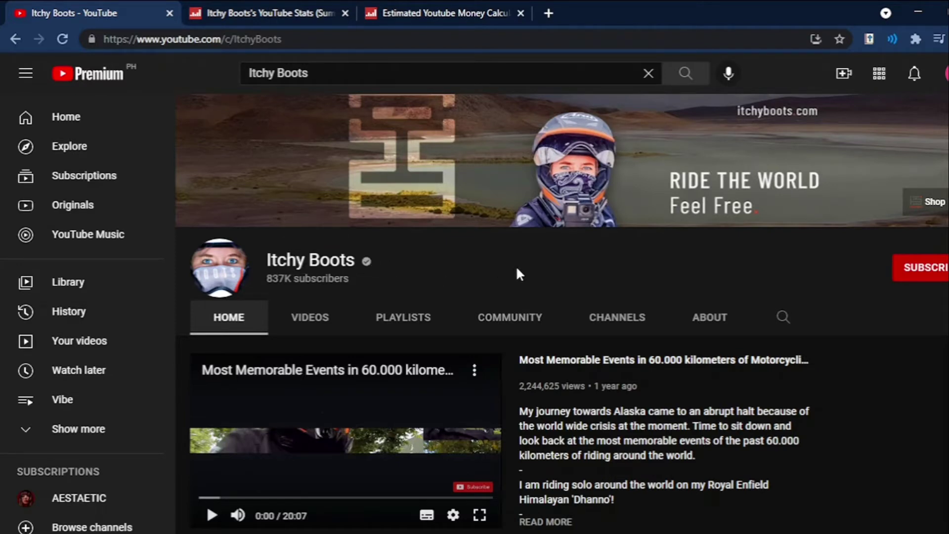
# Switch to the 'Itchy Boots's YouTube Stats' tab to view the channel's Social Blade statistics
pyautogui.click(292, 17)
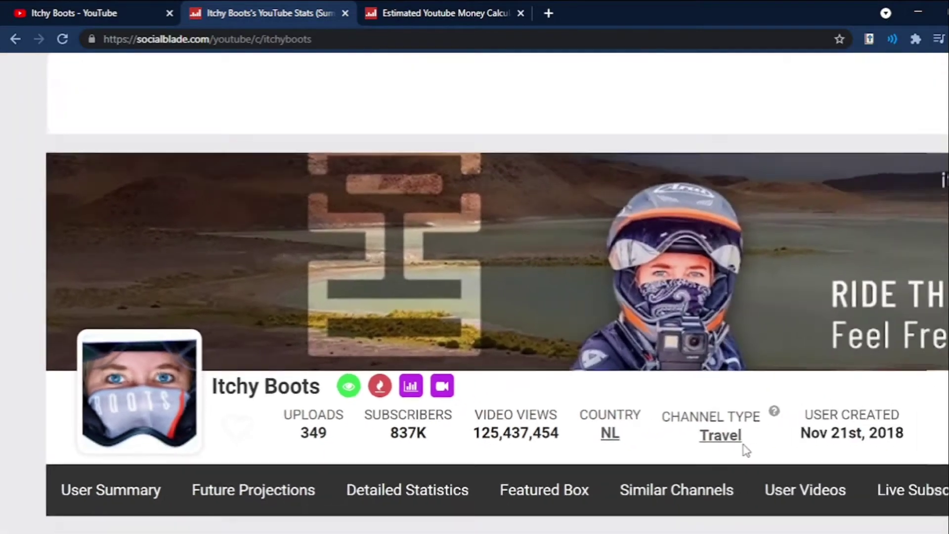
pyautogui.scroll(-3, 745, 450)
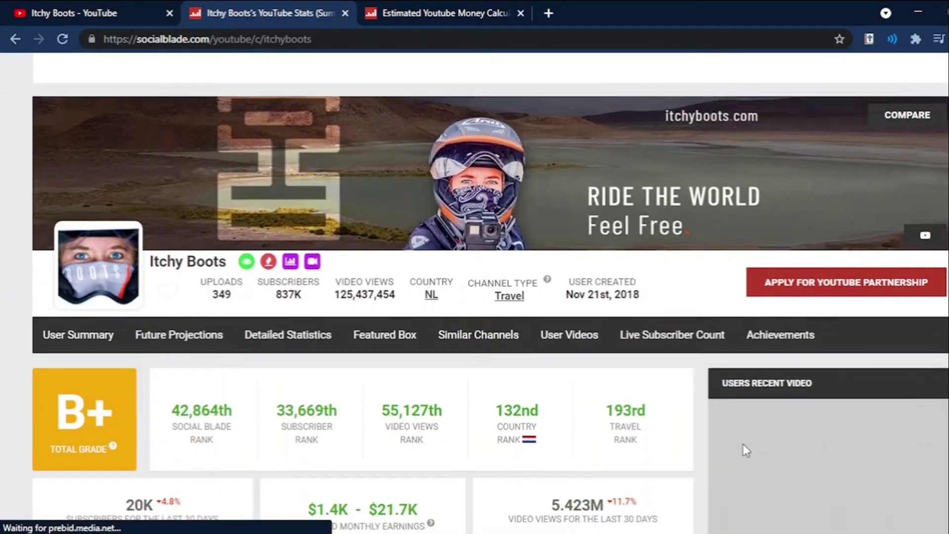
pyautogui.scroll(-1, 743, 444)
pyautogui.scroll(-1, 684, 477)
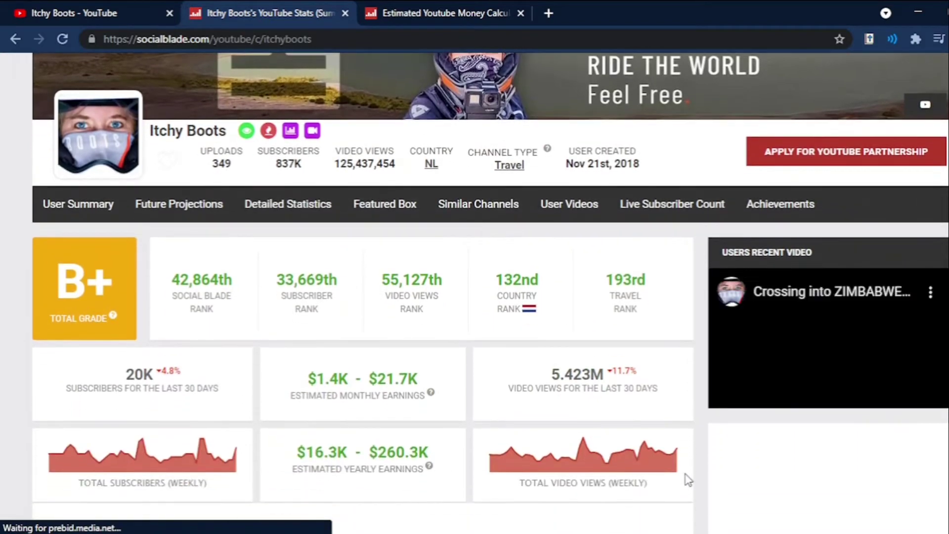
pyautogui.scroll(-1, 686, 480)
pyautogui.scroll(-1, 685, 480)
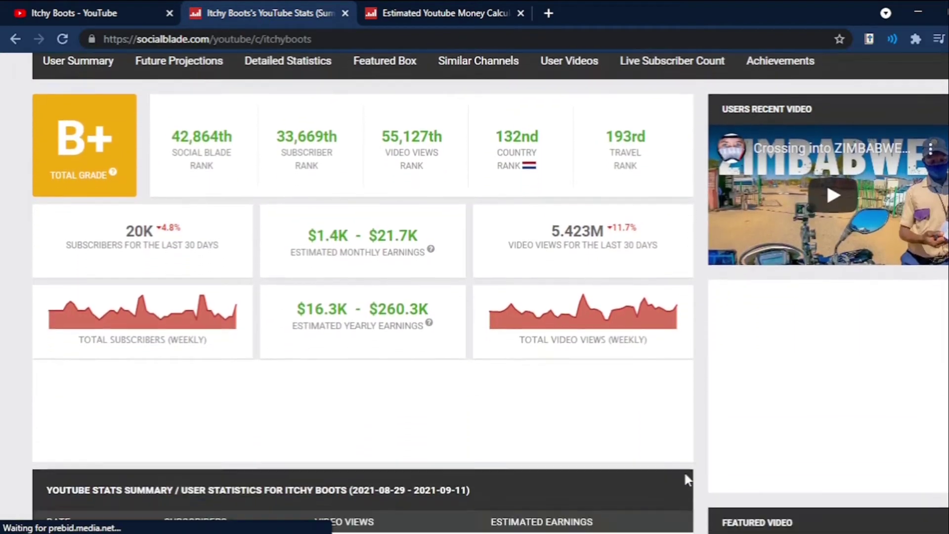
pyautogui.scroll(-1, 686, 479)
pyautogui.scroll(-2, 686, 480)
pyautogui.scroll(-2, 686, 480)
pyautogui.scroll(-2, 686, 480)
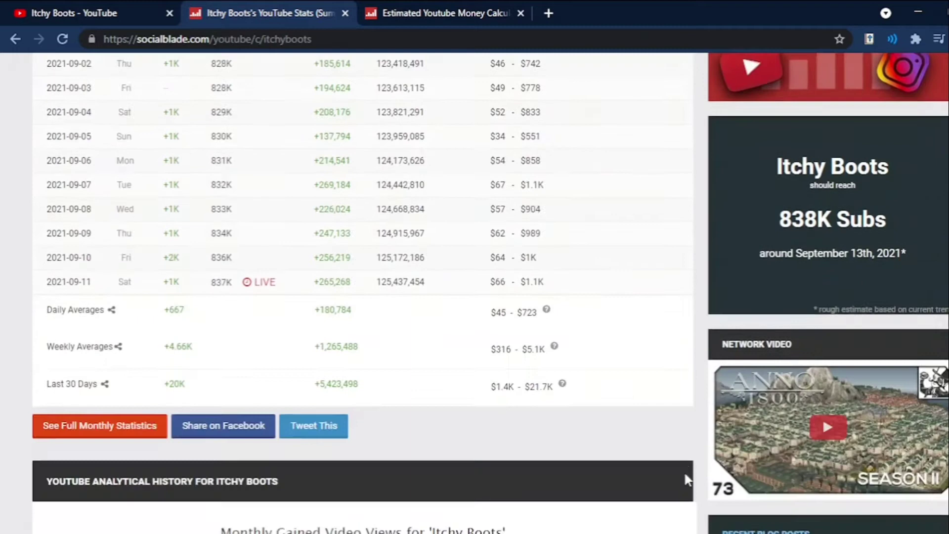
pyautogui.scroll(3, 180, 310)
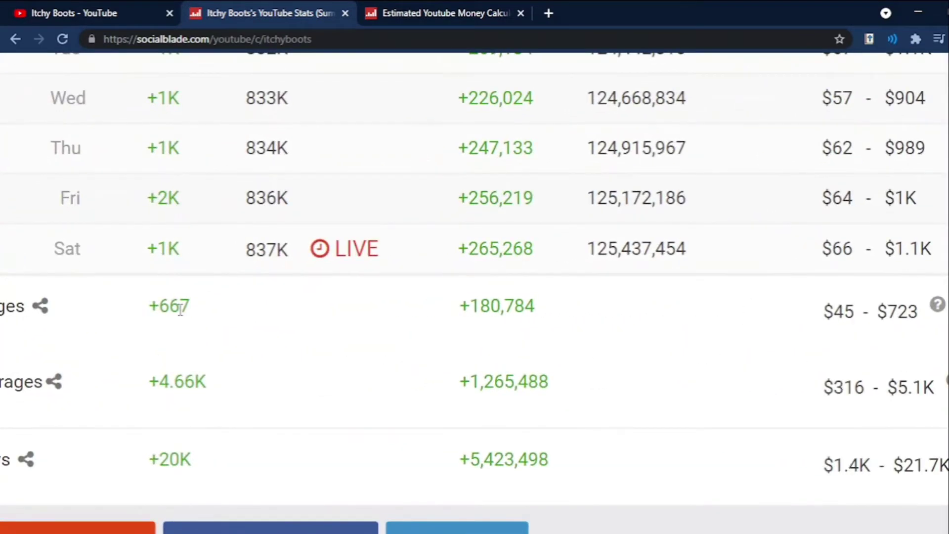
pyautogui.hscroll(-2, 180, 310)
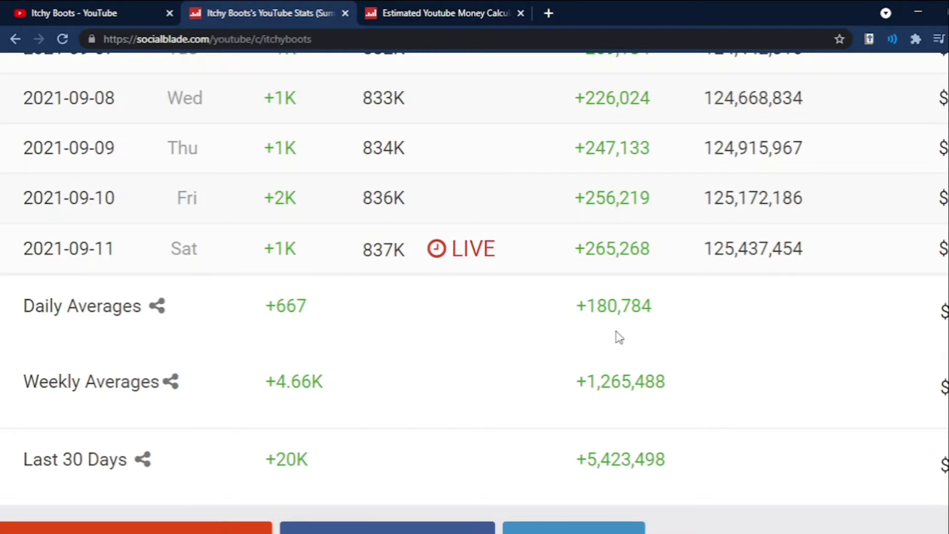
# Bring up Social Blade's Estimated YouTube Money Calculator page
pyautogui.click(414, 10)
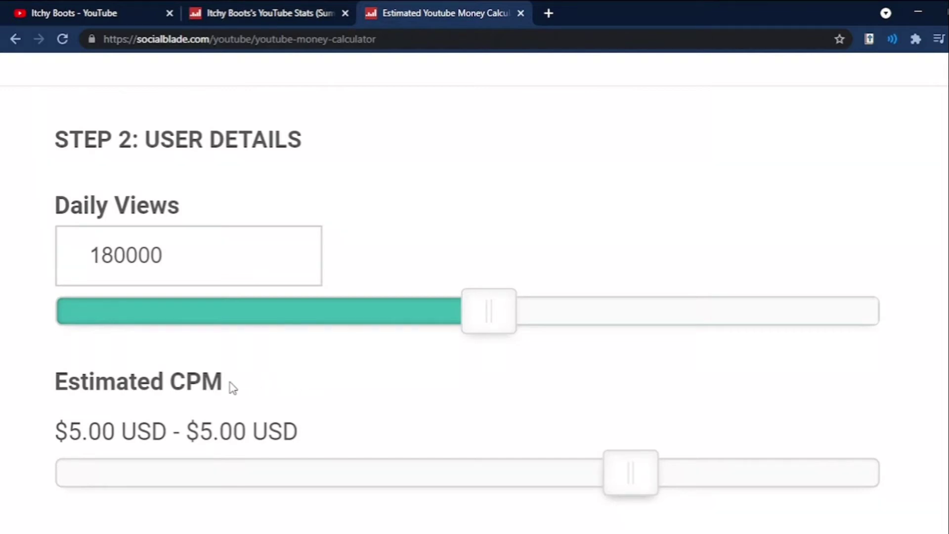
pyautogui.hscroll(4, 505, 387)
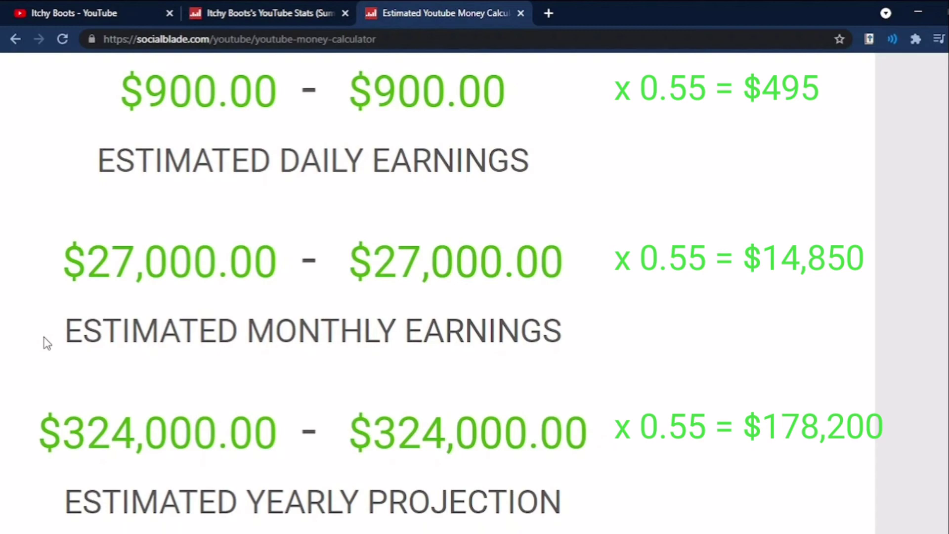
# Go back to the Itchy Boots YouTube channel and show its Videos list
pyautogui.hotkey('ctrl', '1')
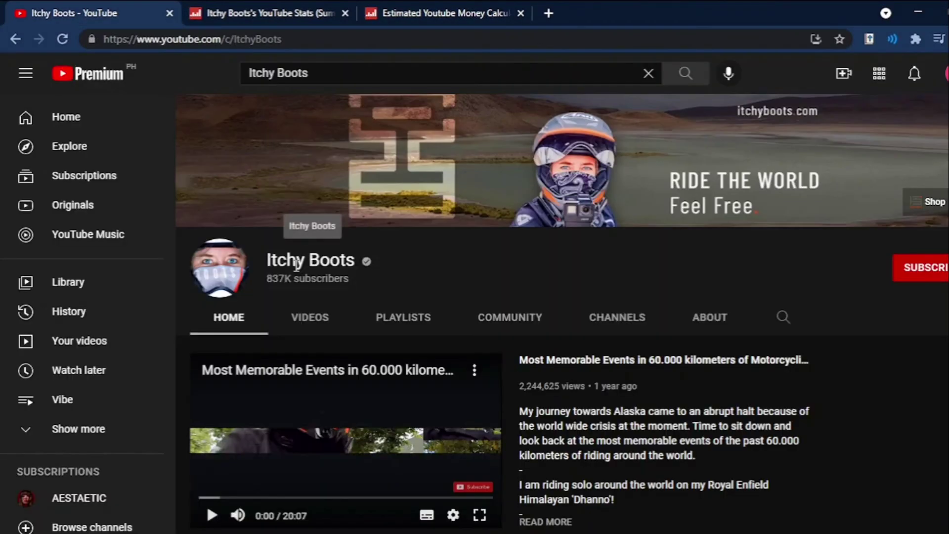
pyautogui.scroll(-2, 254, 434)
pyautogui.scroll(-2, 295, 272)
pyautogui.scroll(-1, 296, 272)
pyautogui.scroll(-1, 295, 273)
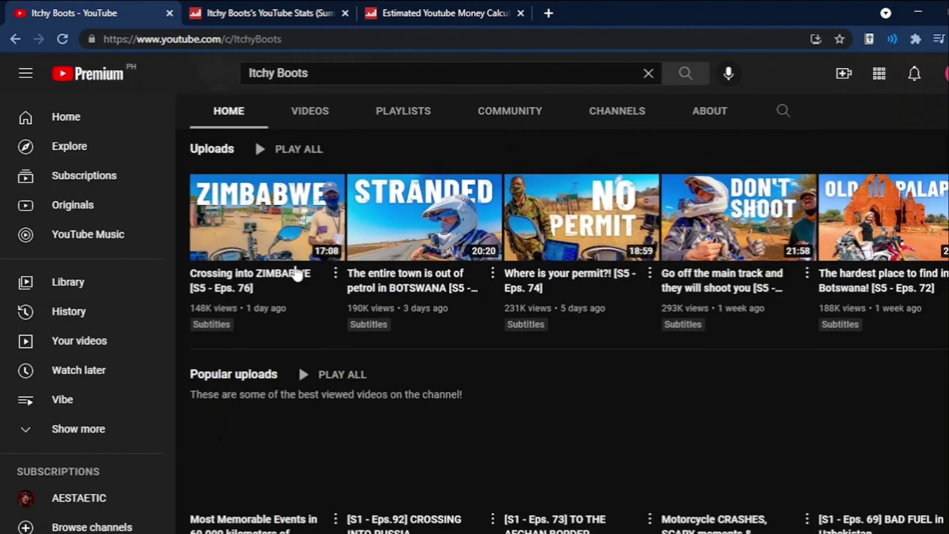
pyautogui.scroll(-2, 295, 272)
pyautogui.scroll(1, 296, 266)
pyautogui.scroll(-2, 296, 267)
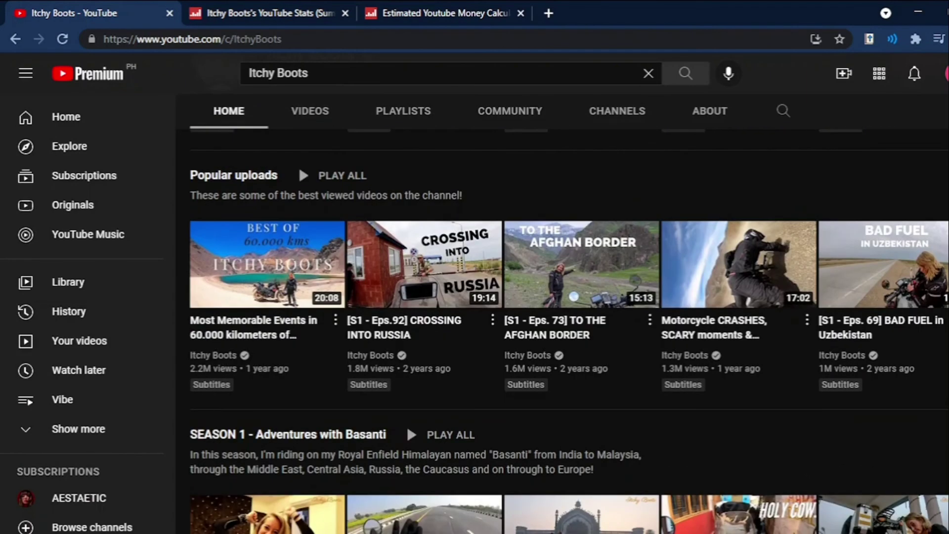
pyautogui.scroll(-2, 297, 267)
pyautogui.scroll(-1, 296, 271)
pyautogui.scroll(-1, 297, 270)
pyautogui.scroll(-1, 294, 263)
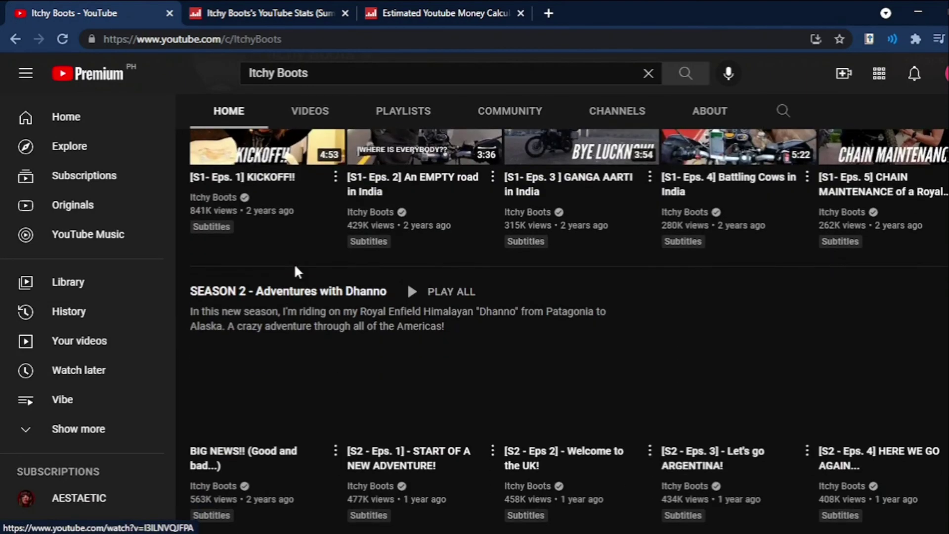
pyautogui.scroll(-2, 294, 263)
pyautogui.scroll(-1, 296, 273)
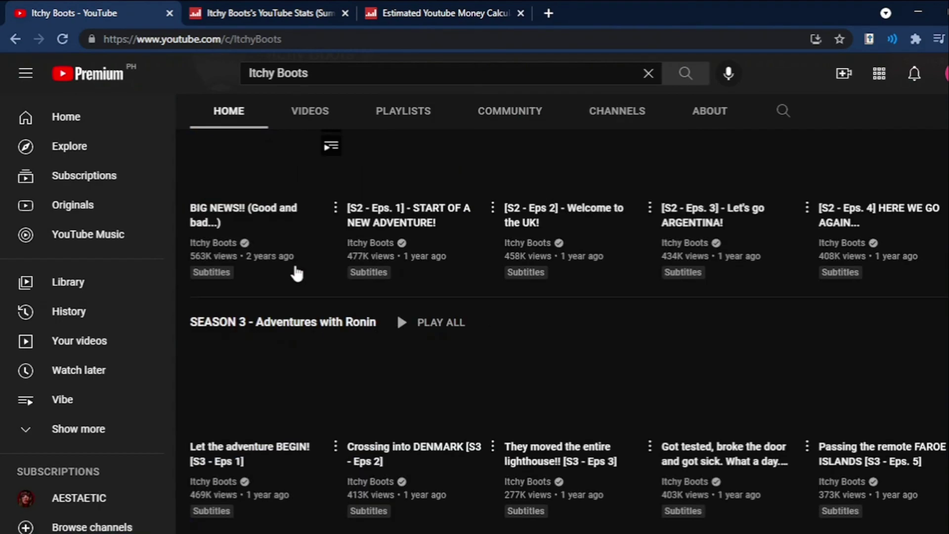
pyautogui.scroll(-1, 295, 273)
pyautogui.scroll(-2, 295, 272)
pyautogui.scroll(-2, 297, 271)
pyautogui.scroll(-1, 295, 272)
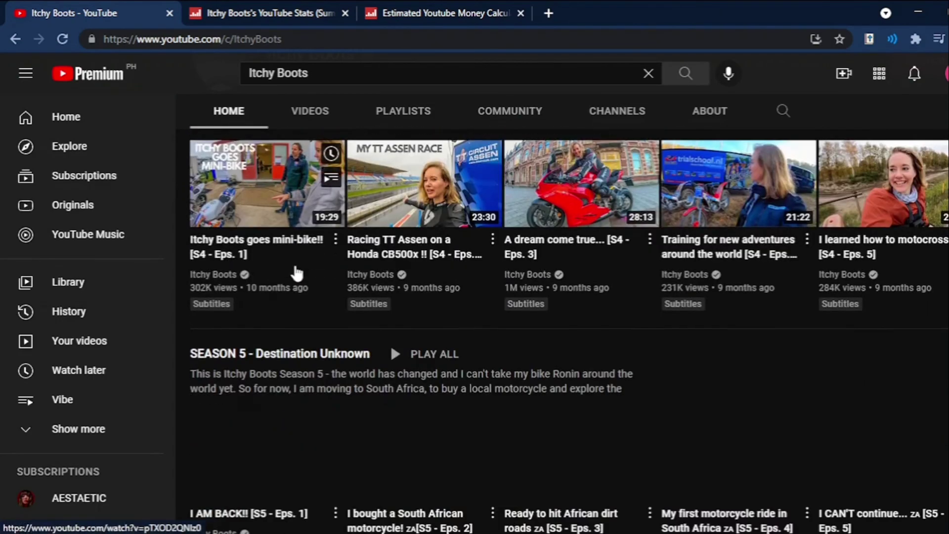
pyautogui.scroll(-1, 296, 273)
pyautogui.scroll(-1, 296, 274)
pyautogui.scroll(3, 296, 274)
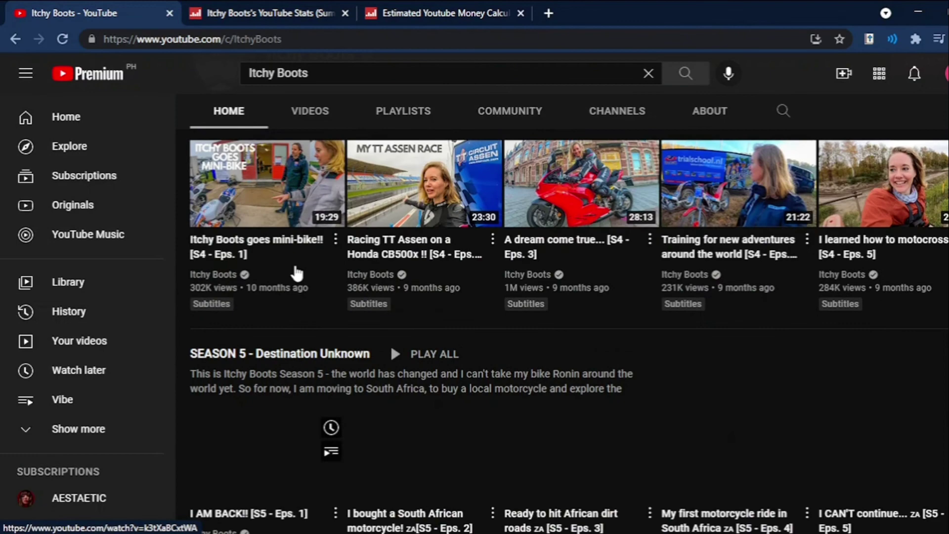
pyautogui.scroll(-1, 296, 272)
pyautogui.scroll(-2, 297, 273)
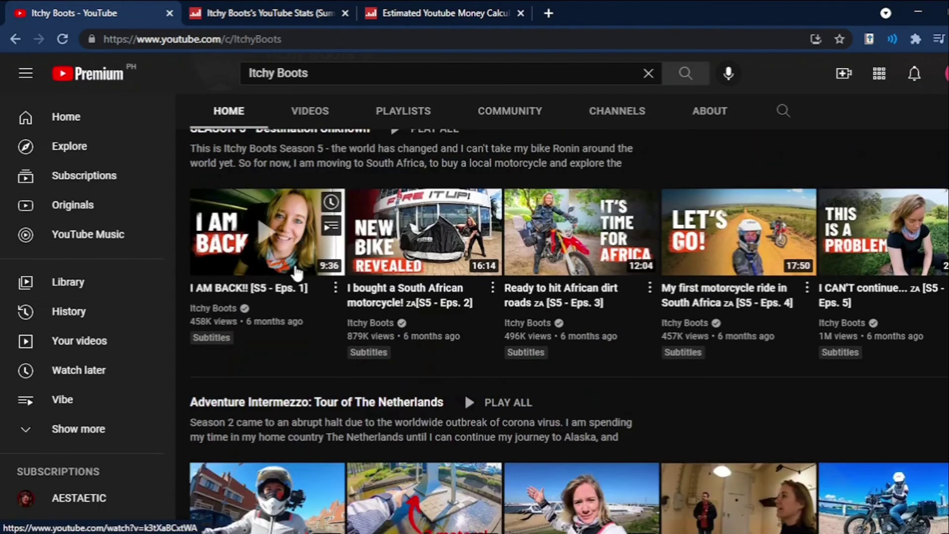
pyautogui.scroll(-2, 297, 273)
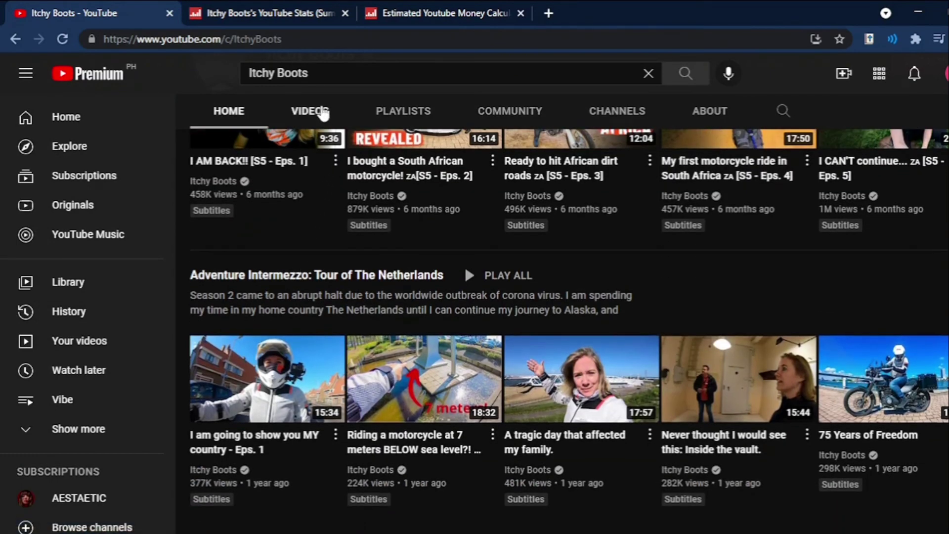
pyautogui.click(321, 113)
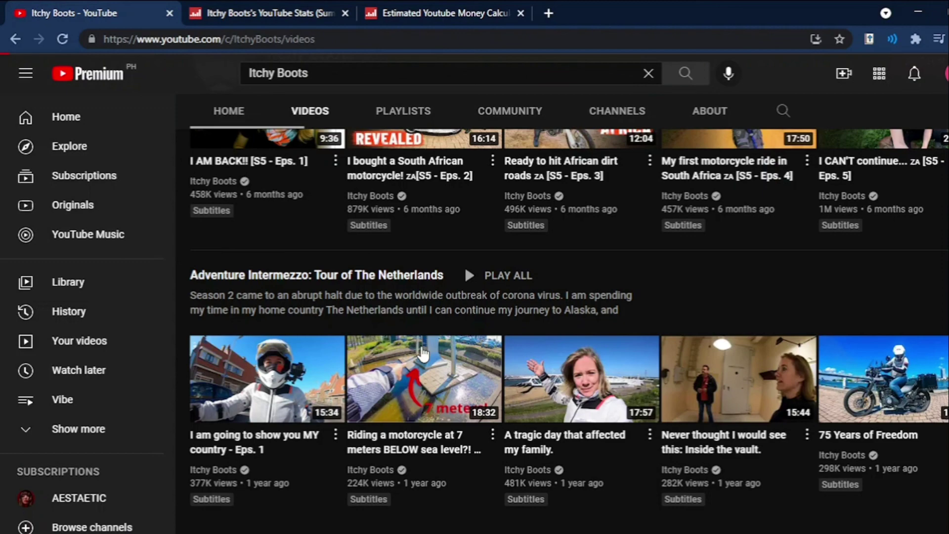